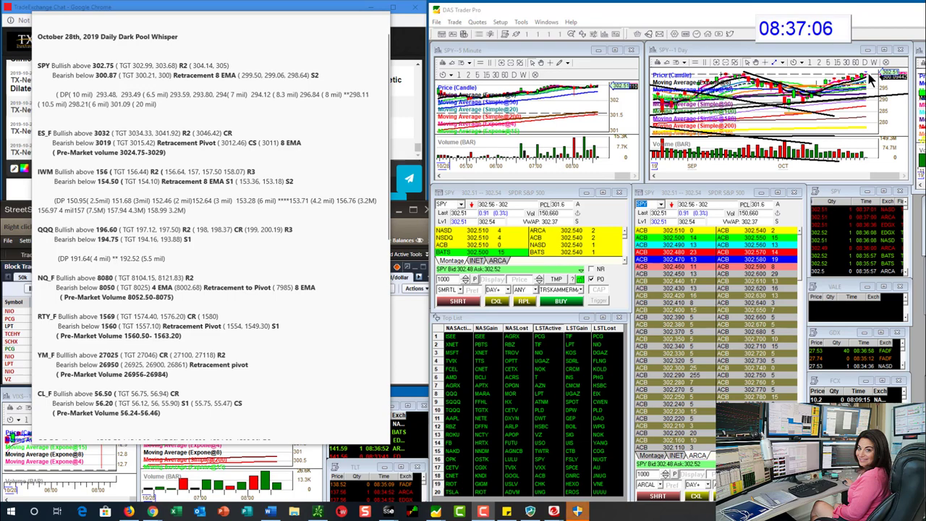
Load the E-mini S&P 500 future #ES in the montage and its linked charts
left_click(452, 205)
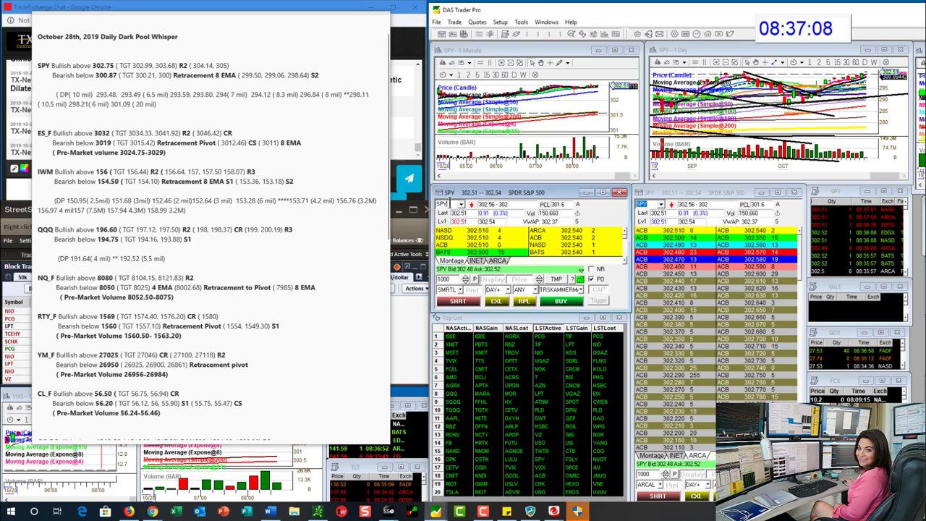
type("SES")
key("Return")
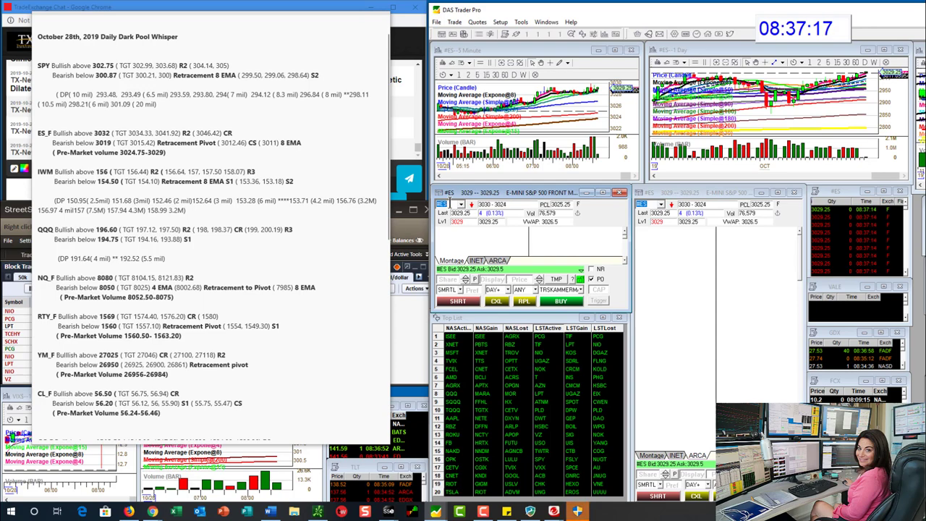
Bring up IWM in the montage and charts, followed by QQQ, to compare each with its noted levels
type("IWM")
key("Return")
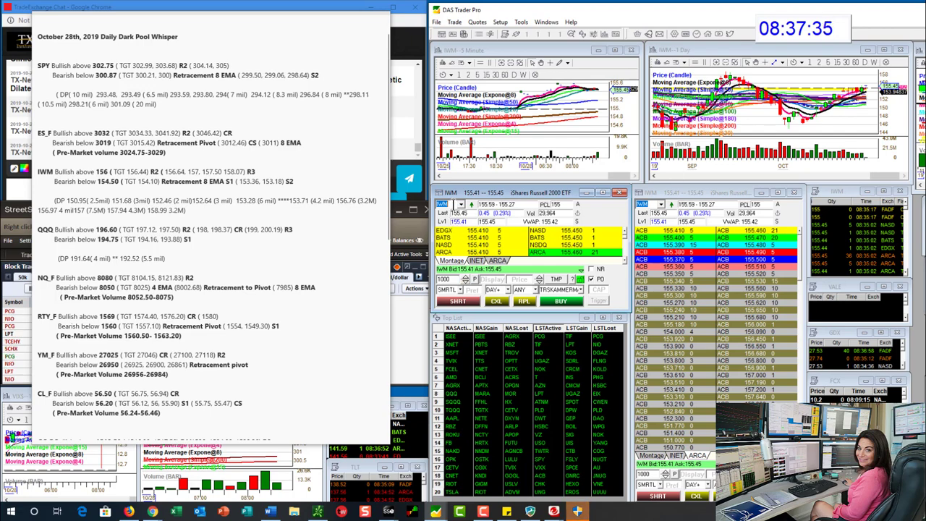
type("QQQ")
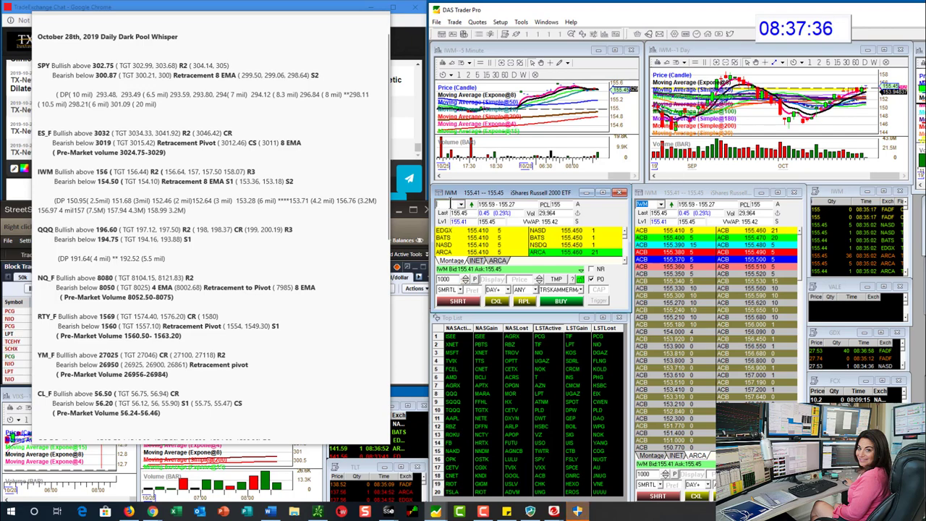
key("Return")
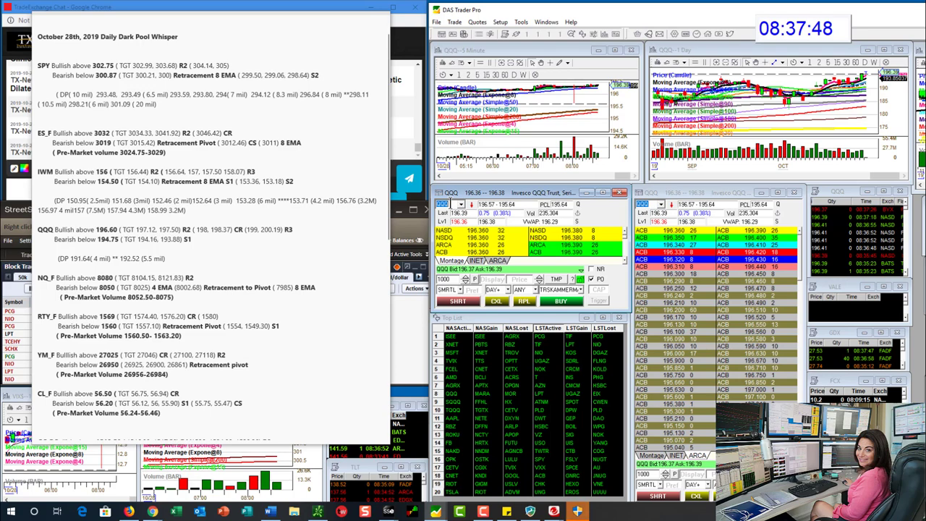
Load the Nasdaq future #NQ and temporarily enlarge its daily chart for inspection
type("#NQ")
key("Return")
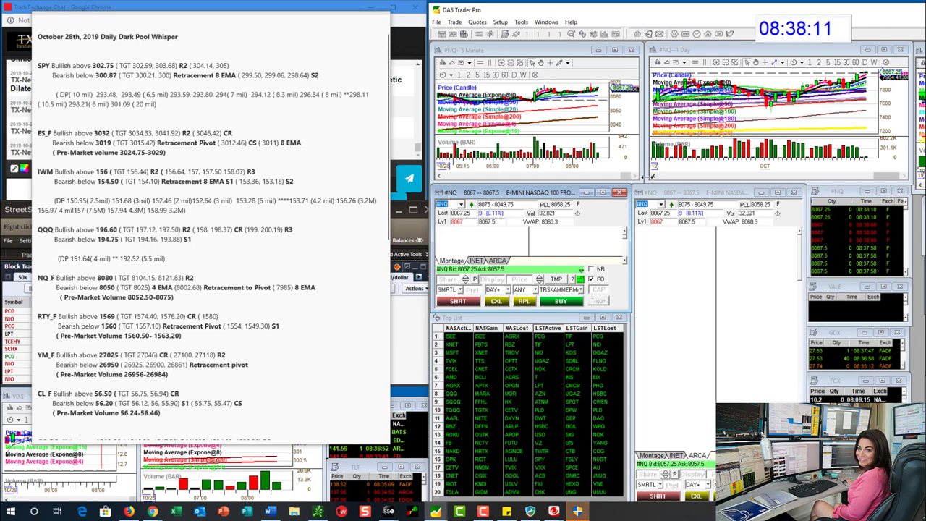
left_click_drag(648, 182, 469, 405)
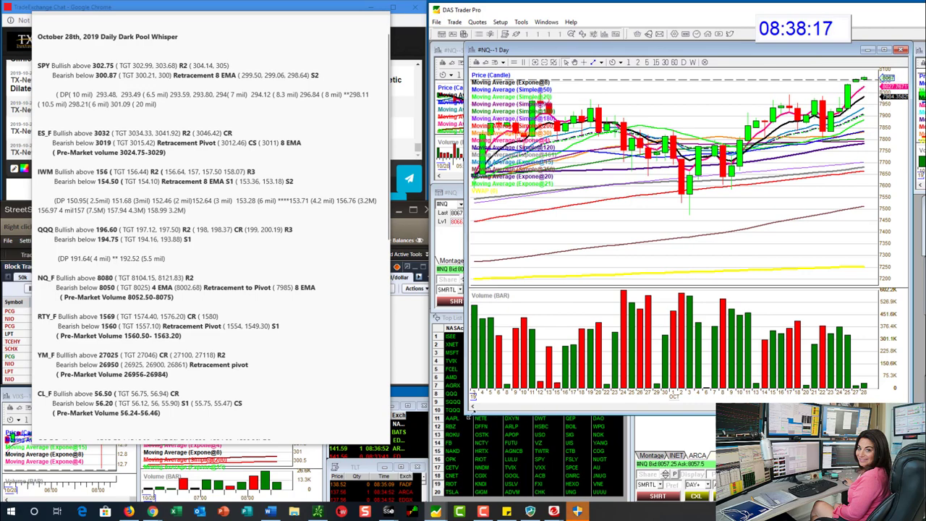
left_click_drag(470, 406, 646, 182)
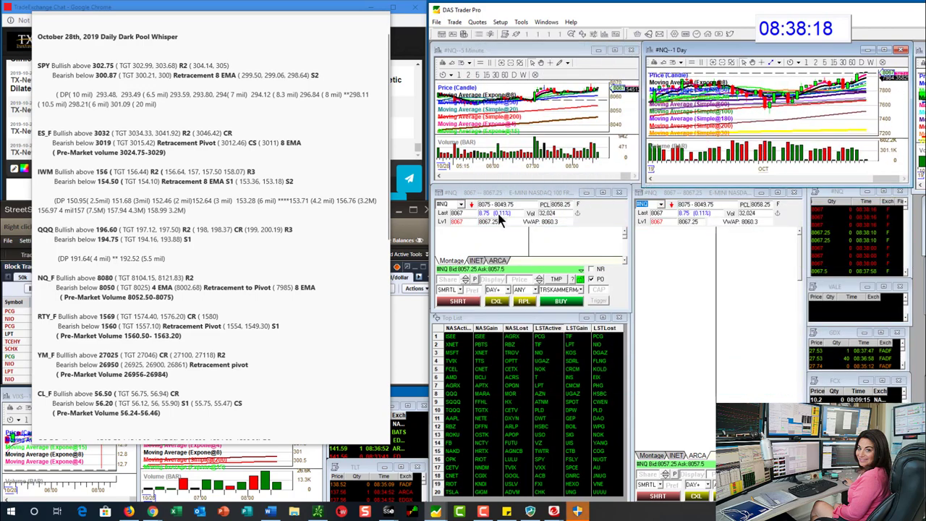
Load the Dow future #YM in the montage, and check the /CL crude oil chart in thinkorswim
left_click(458, 206)
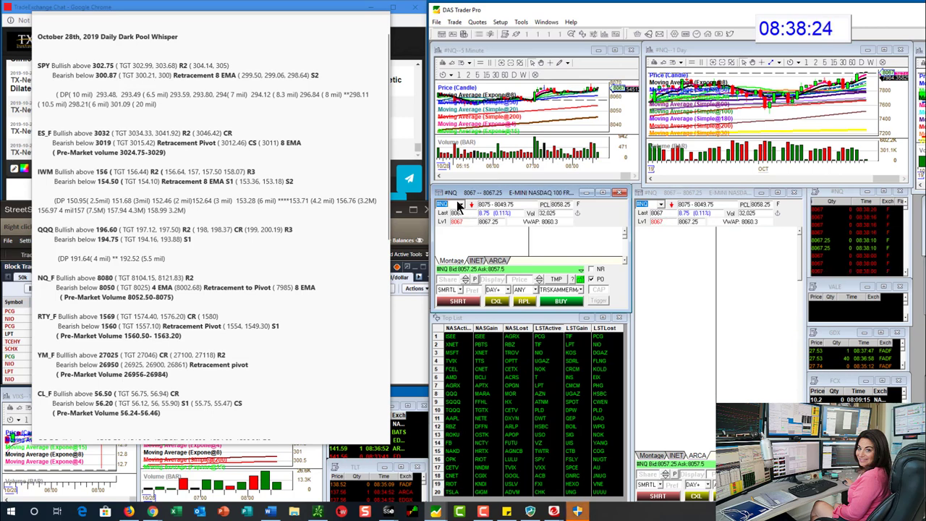
type("YM")
key("Return")
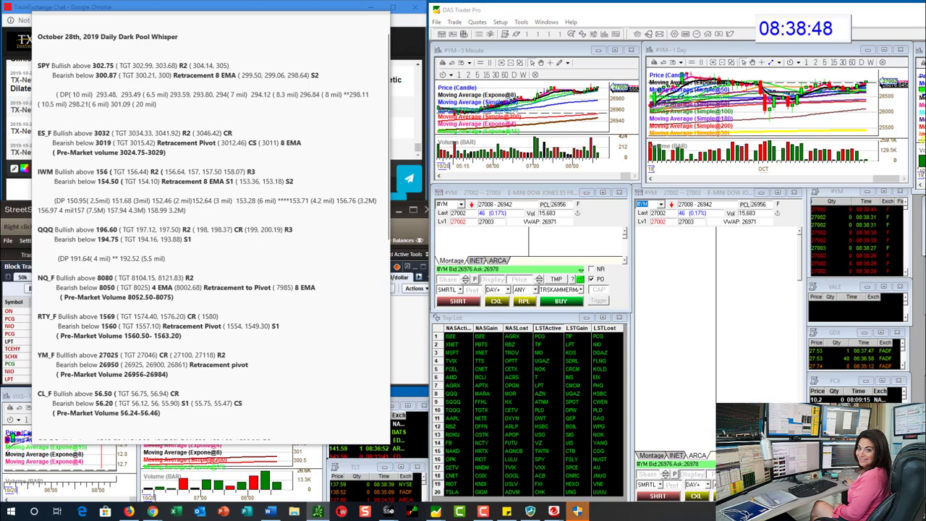
key("alt+Tab")
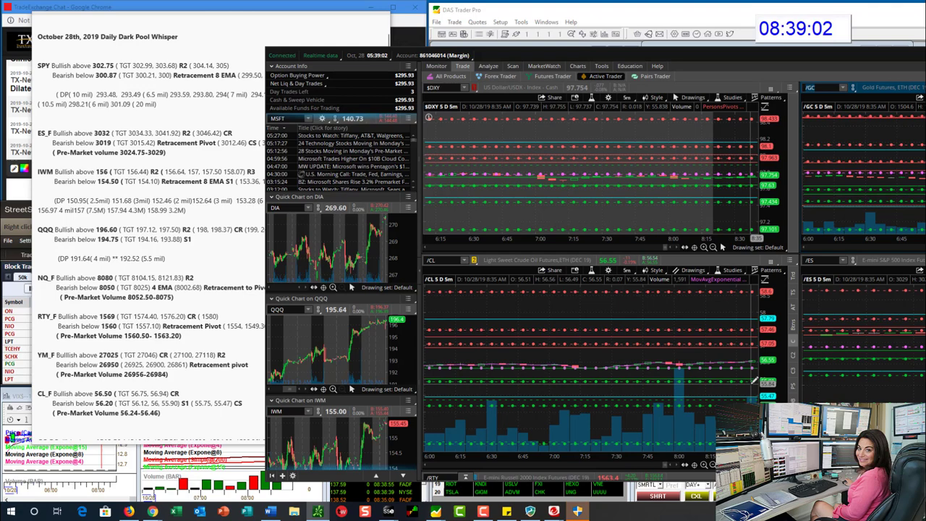
left_click(636, 61)
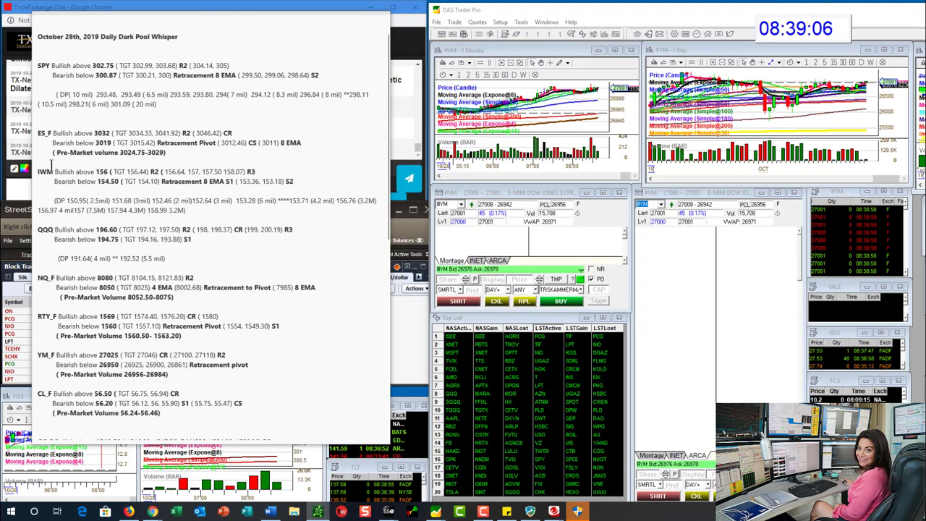
Review the GC_F levels in the notes and load the gold future #GC in the montage
scroll(190, 261, "down", 3)
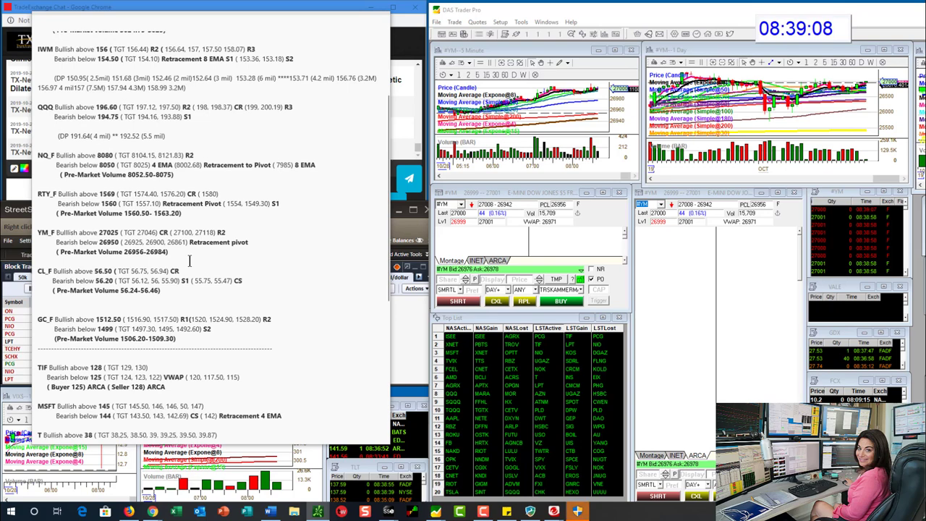
left_click(456, 205)
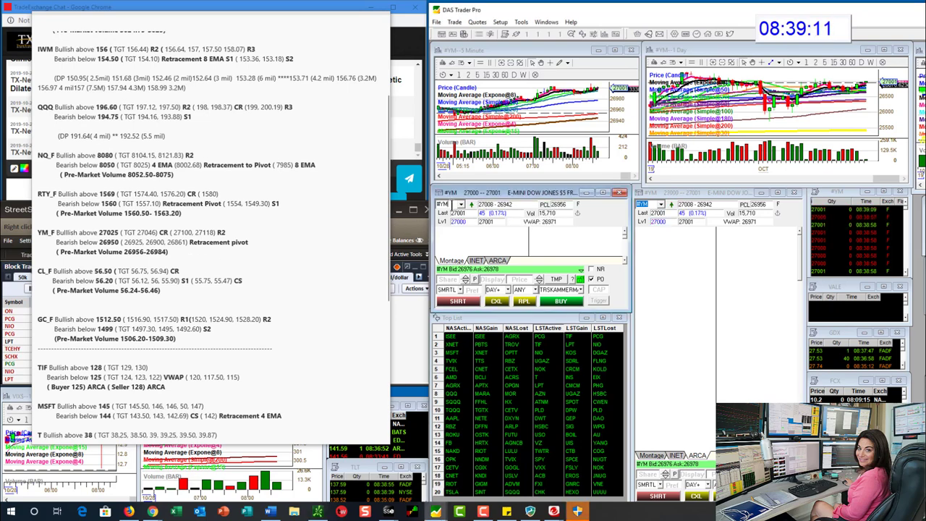
type("#GC")
key("Return")
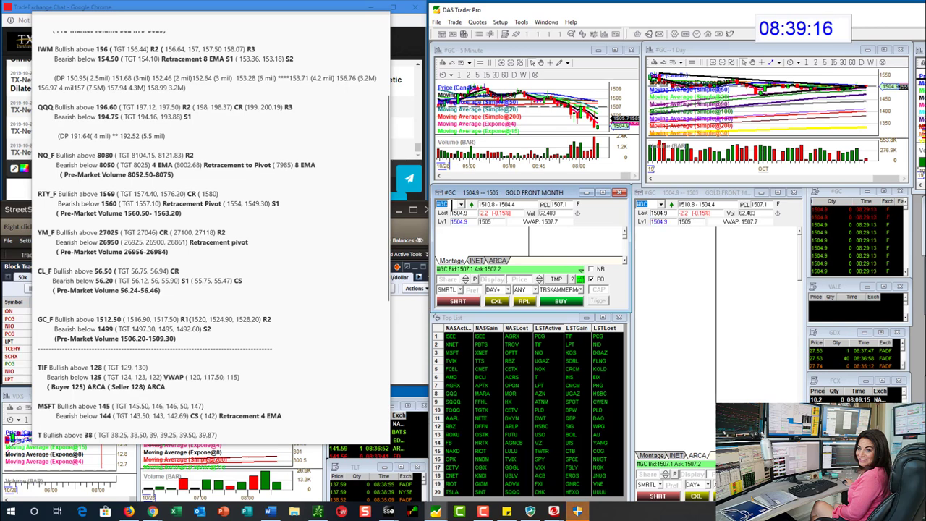
Temporarily enlarge the #GC daily chart to examine the latest candles against the trend lines
left_click_drag(648, 184, 476, 434)
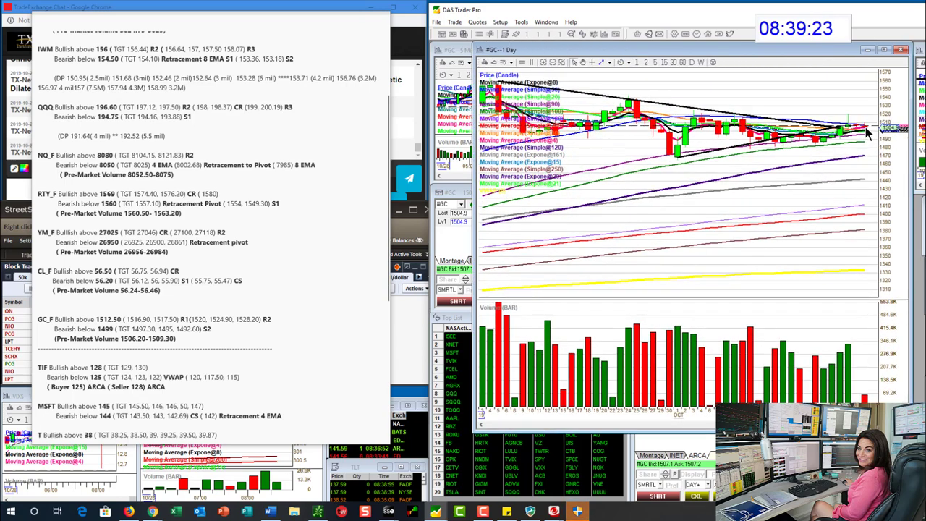
left_click(871, 128)
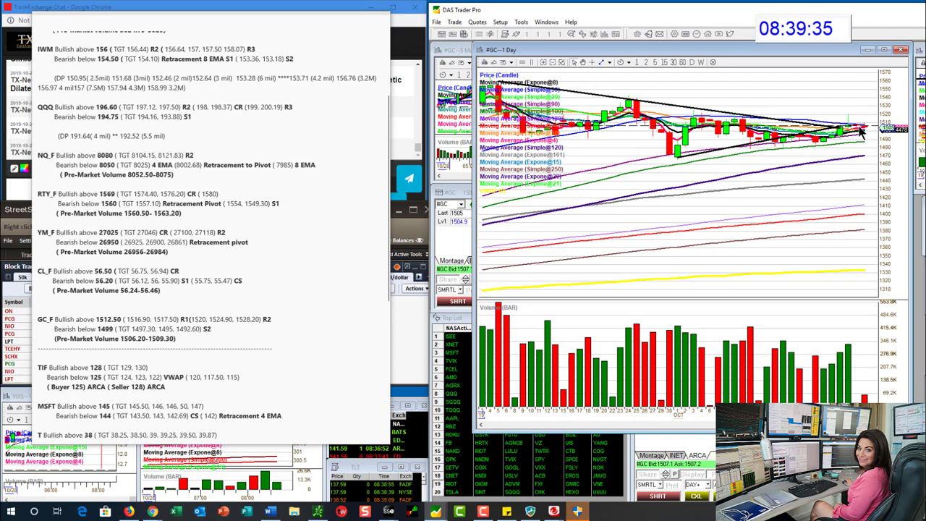
left_click_drag(475, 432, 648, 182)
Replace the gold symbol in the montage with TIF to show the Tiffany & Co. charts
left_click(471, 214)
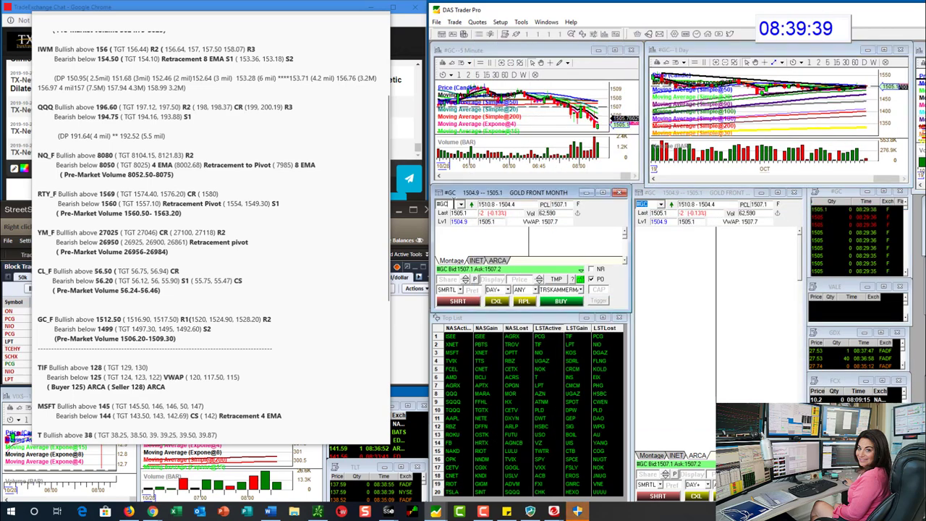
key("BackSpace")
key("BackSpace")
key("BackSpace")
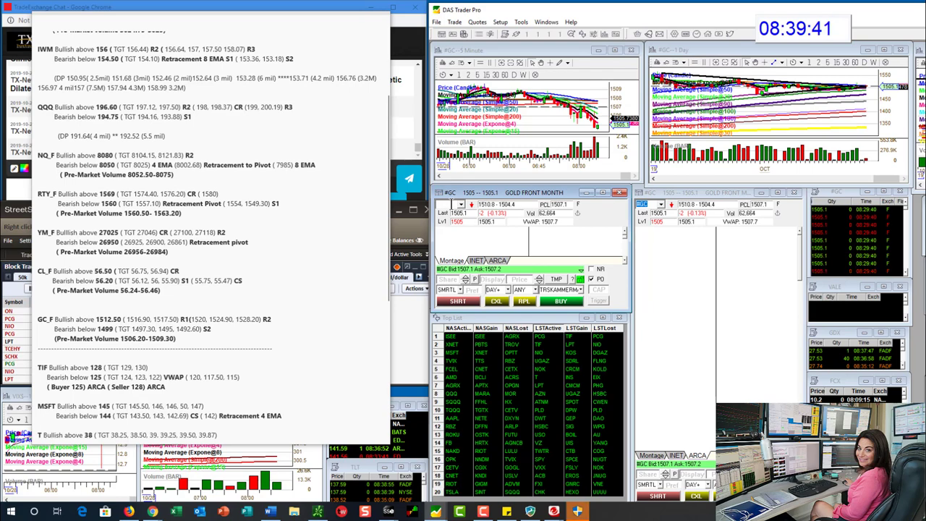
type("TIF")
key("Return")
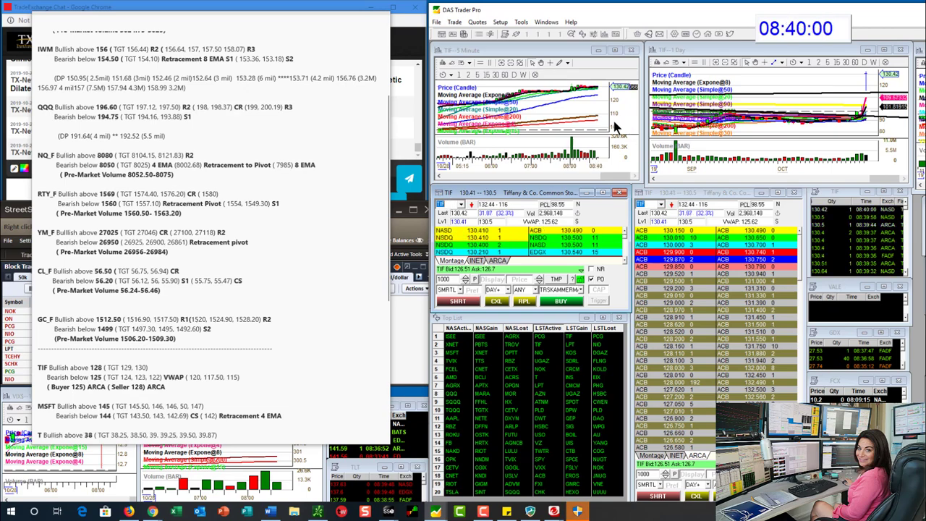
Examine the TIF 5-minute chart and temporarily extend the TIF time and sales window to read more prints
left_click(587, 100)
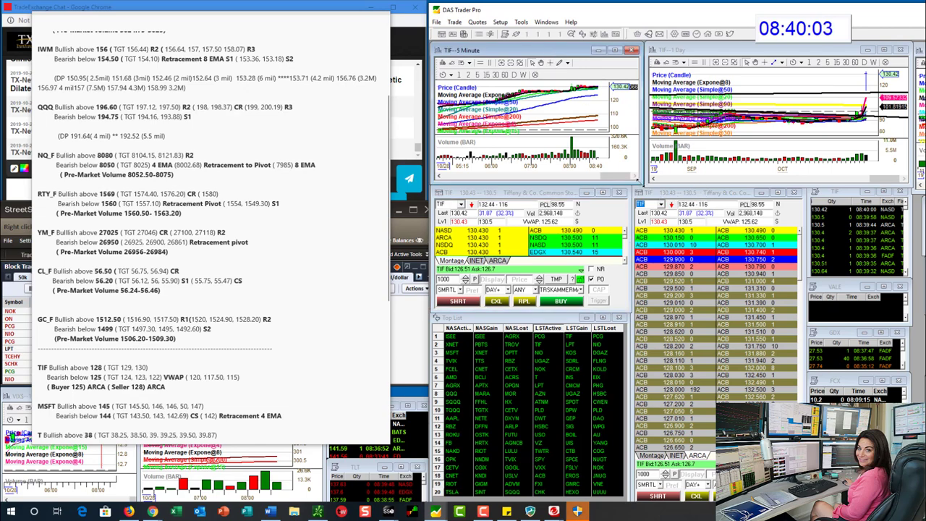
mouse_move(636, 180)
left_mouse_down()
mouse_move(718, 416)
mouse_move(795, 418)
mouse_move(636, 181)
left_mouse_up()
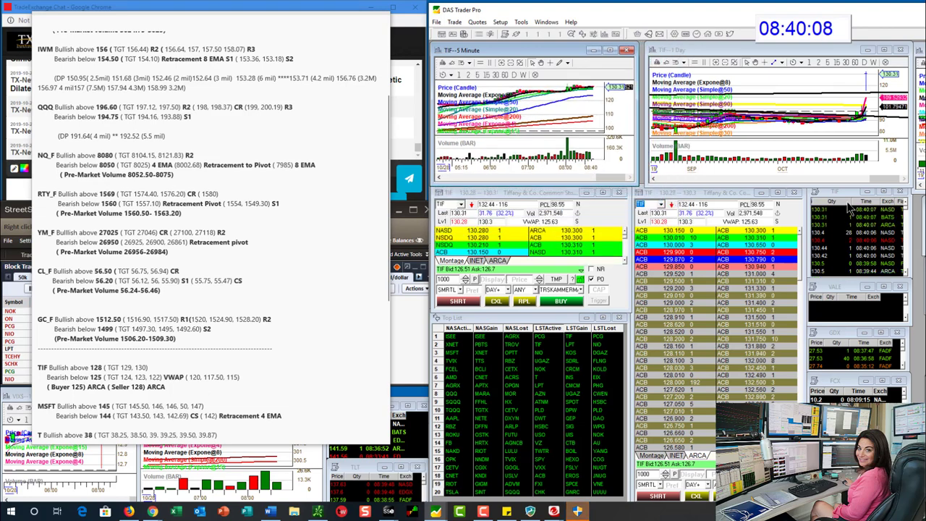
left_click_drag(851, 190, 854, 88)
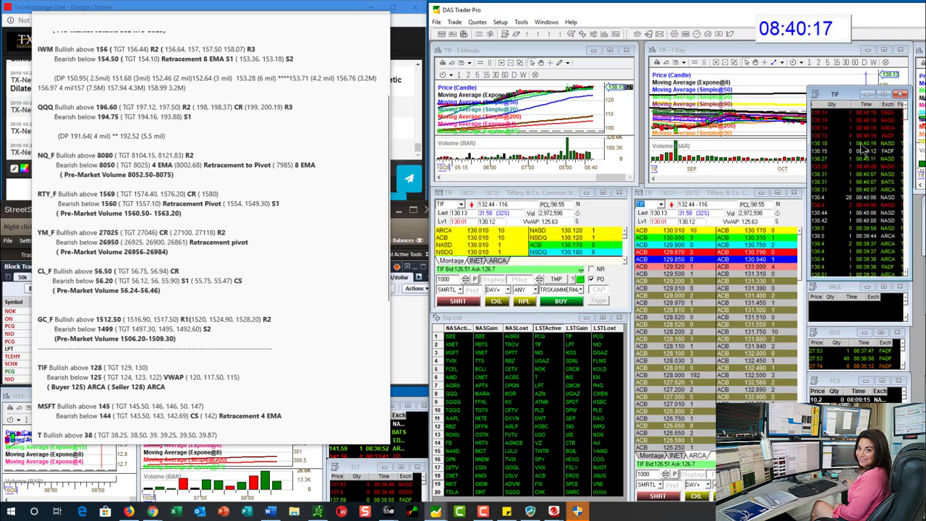
left_click_drag(835, 90, 832, 191)
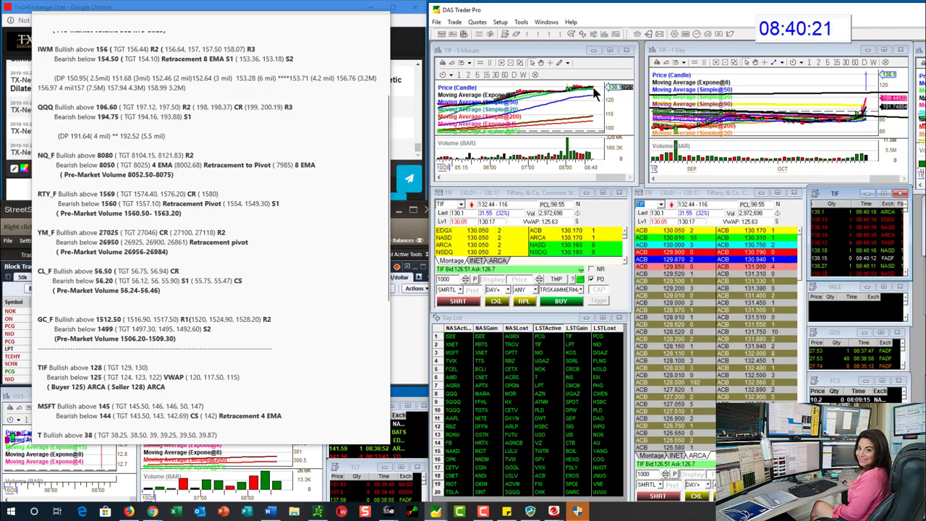
Add the line "Bullish above 130.50" under the TIF entry in the Dark Pool Whisper note
left_click(185, 386)
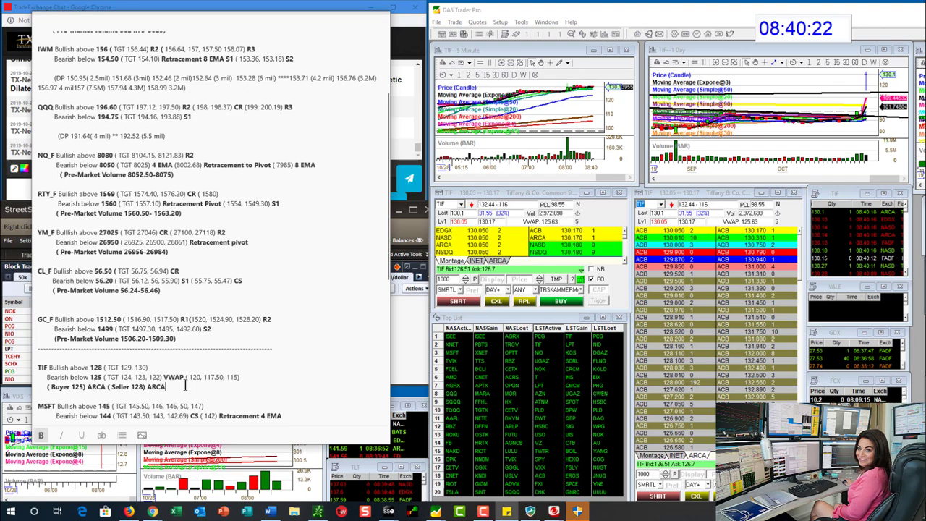
key("Return")
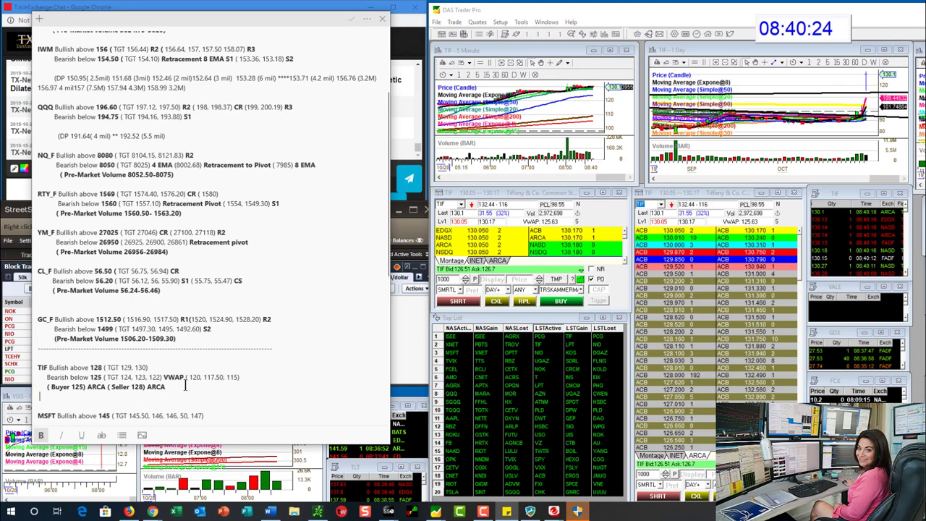
type("Bullish ")
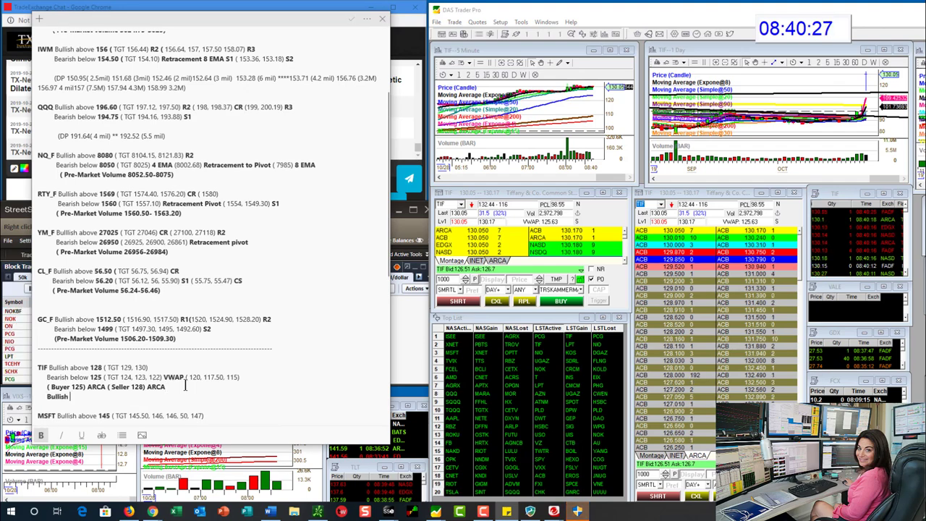
type("above 130")
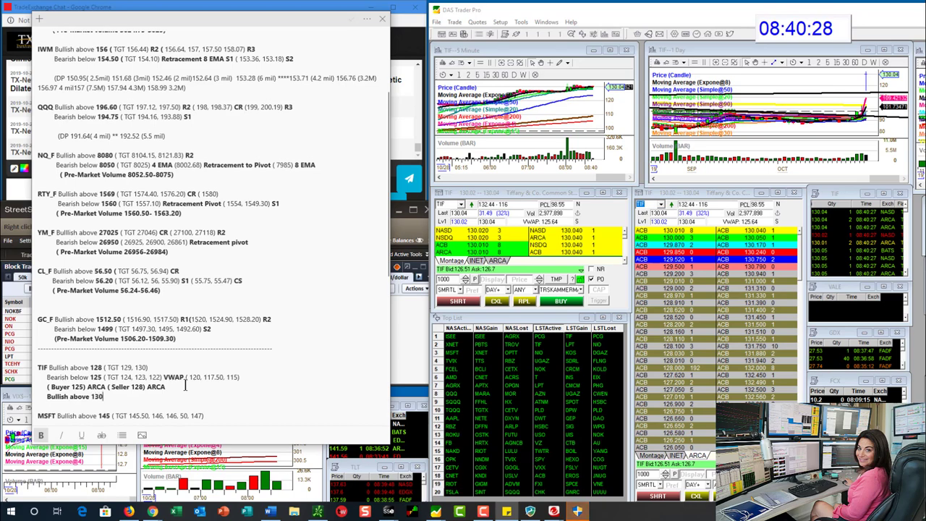
type(".50")
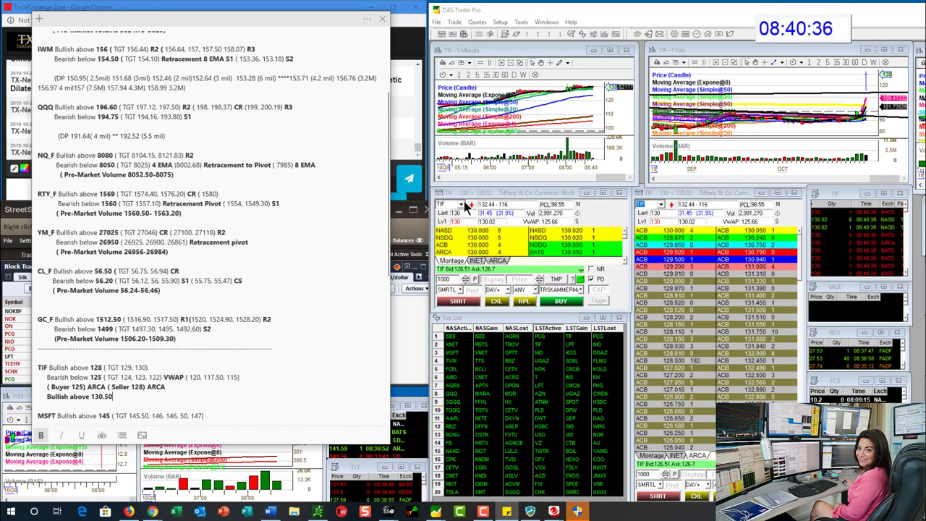
Show the stock entries further down the note and load MSFT in the DAS Trader Pro montage
scroll(227, 265, "down", 5)
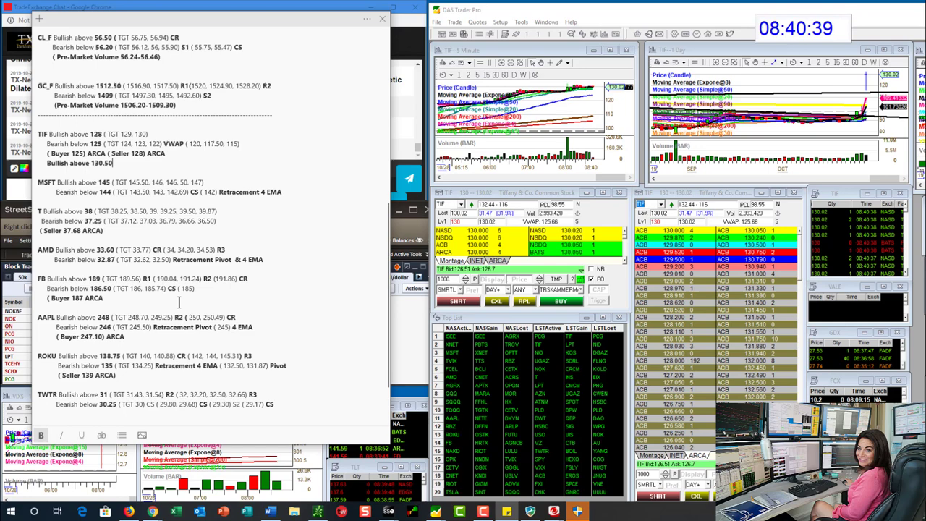
type("MS")
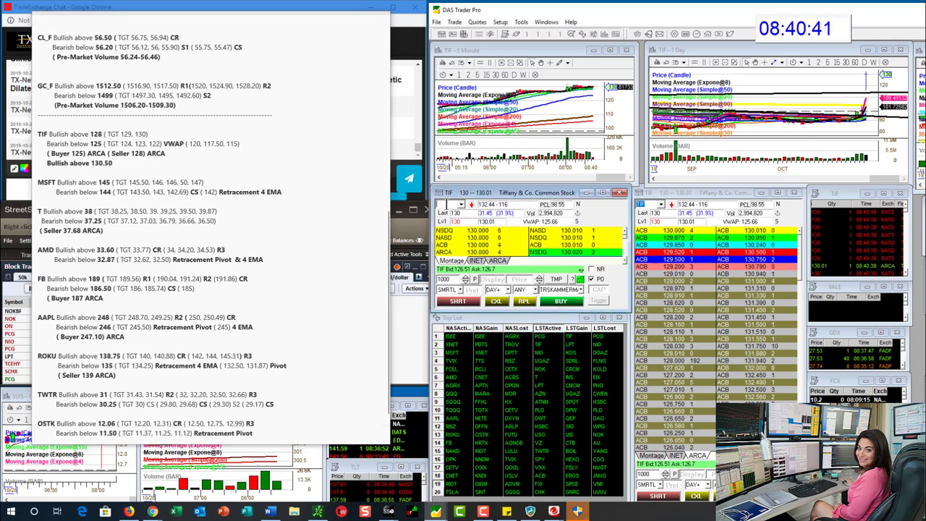
type("FT")
key("Return")
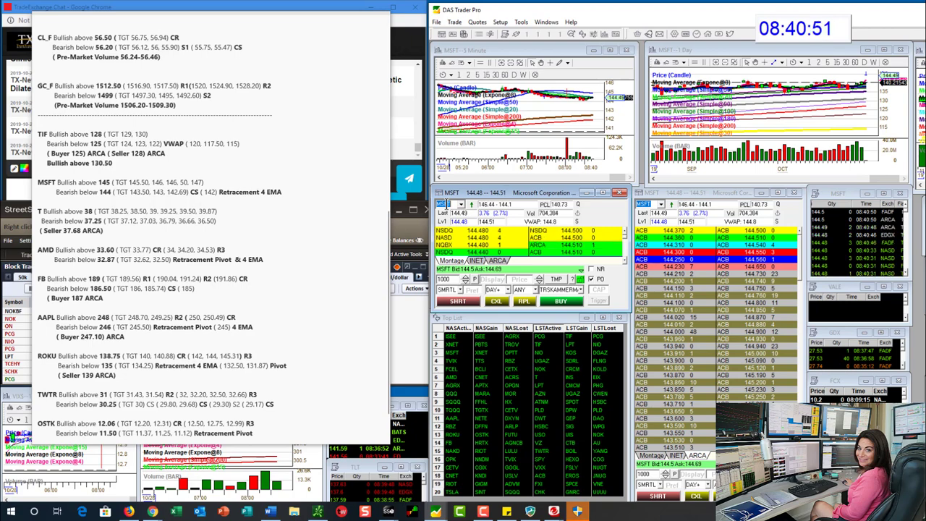
Bring up T in the montage and charts, followed by AMD, to check both against their noted levels
type("T")
key("Return")
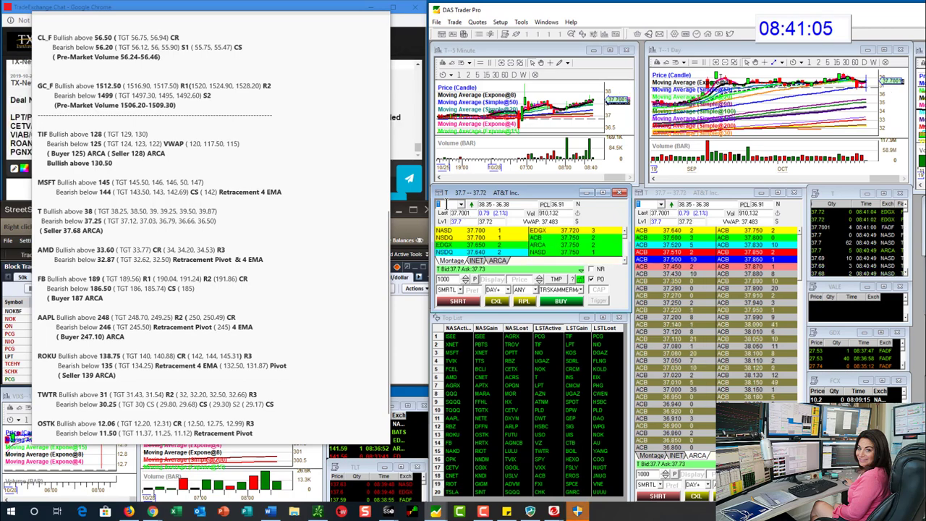
type("AMD")
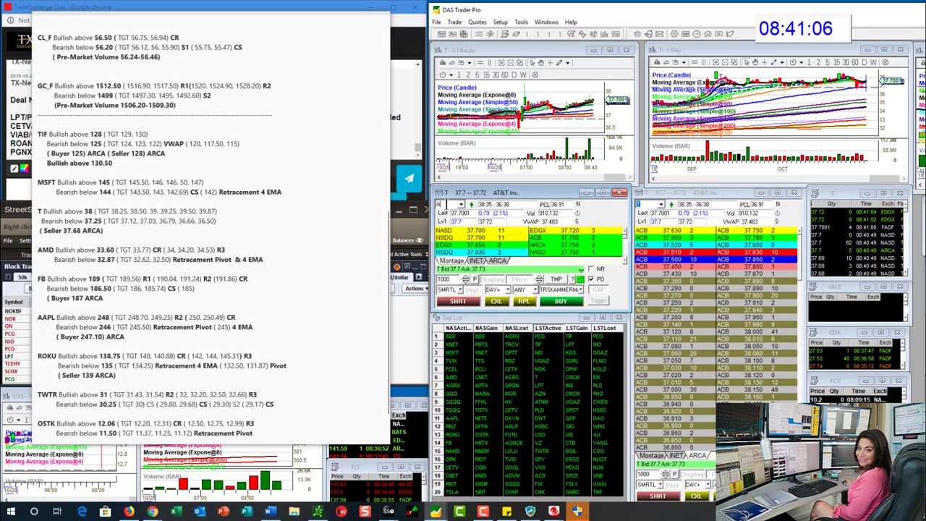
key("Return")
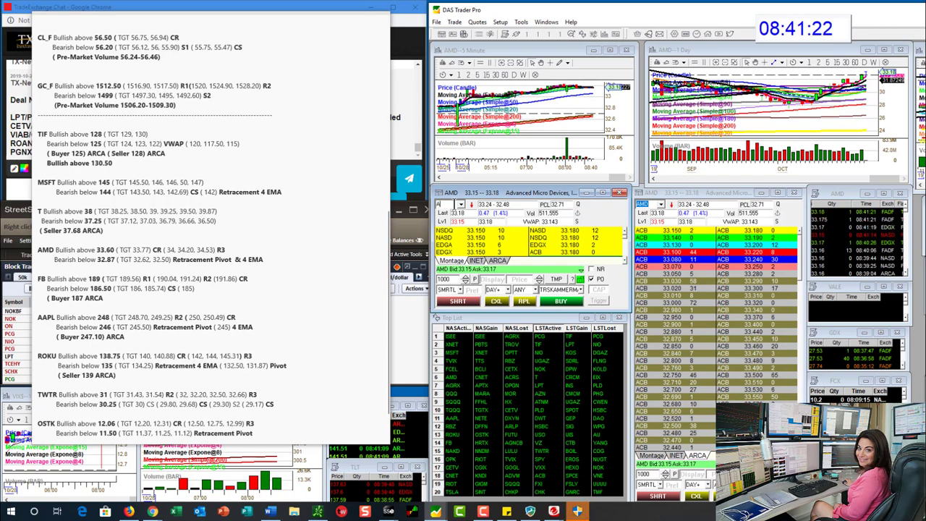
Bring up FB in the montage and charts, followed by AAPL, to check both against their noted levels
type("FB")
key("Return")
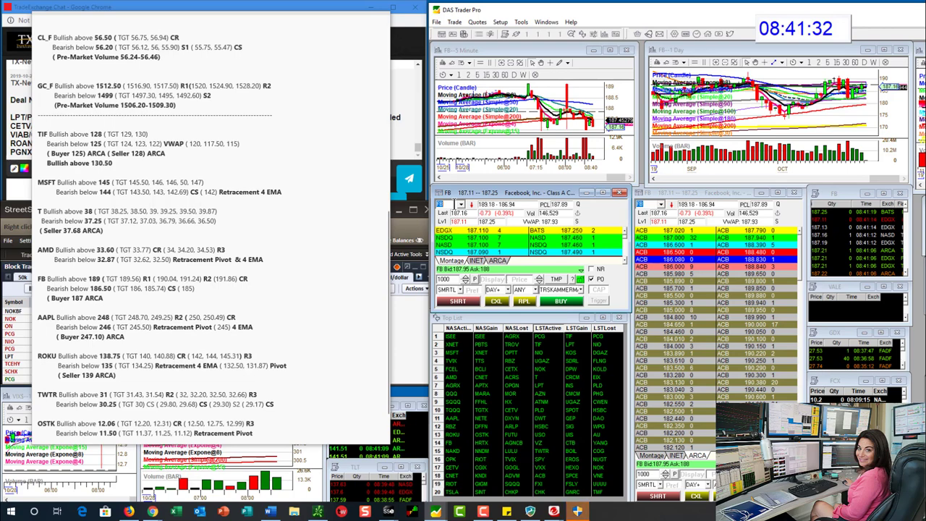
type("AAPL")
key("Return")
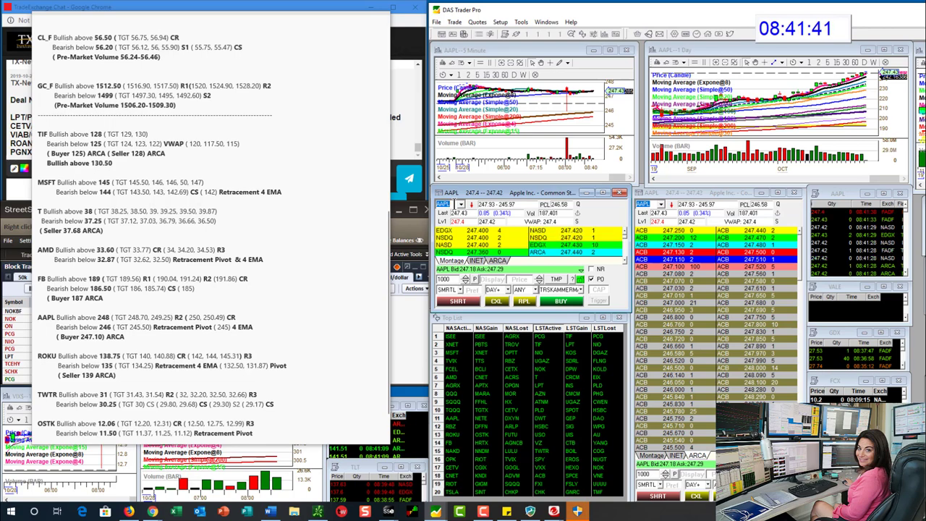
Load ROKU in the montage and charts, and change its bullish level in the Dark Pool Whisper note to 139
type("ROKU")
key("Return")
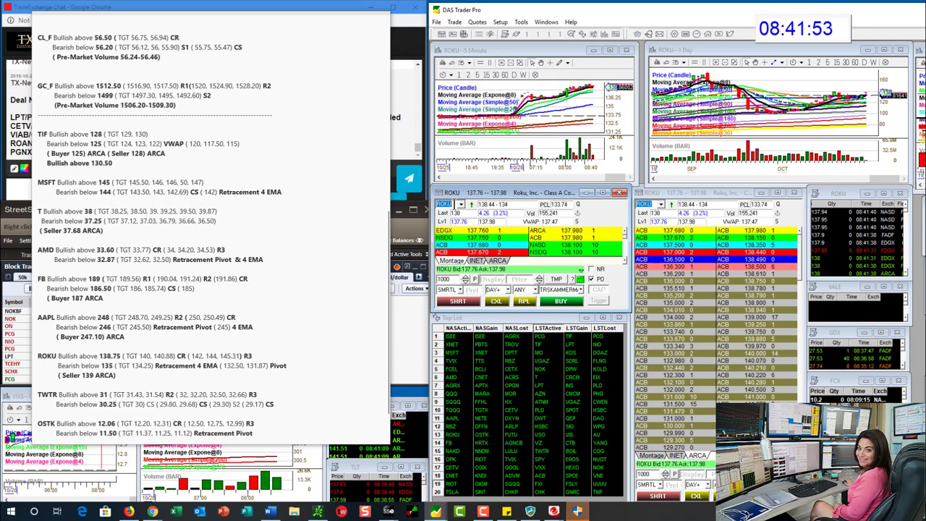
left_click(123, 356)
key("BackSpace")
key("BackSpace")
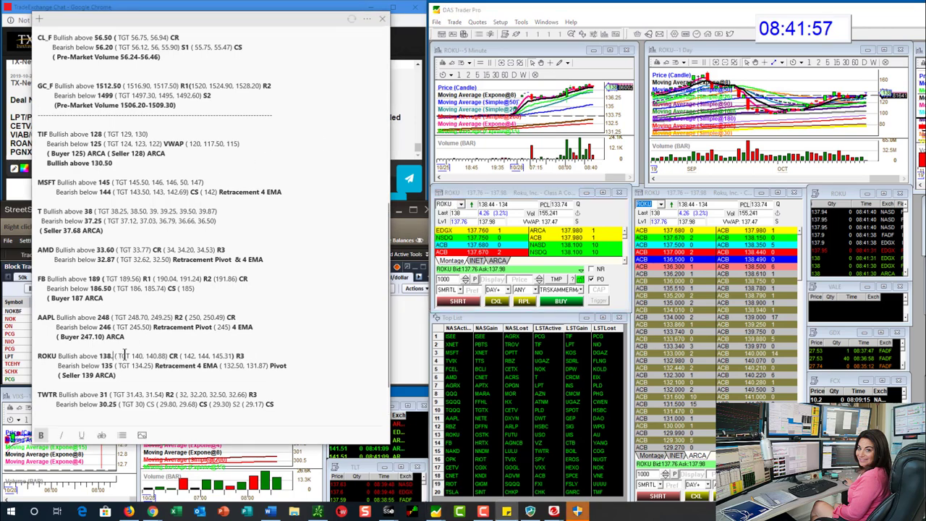
key("BackSpace")
key("BackSpace")
type("9")
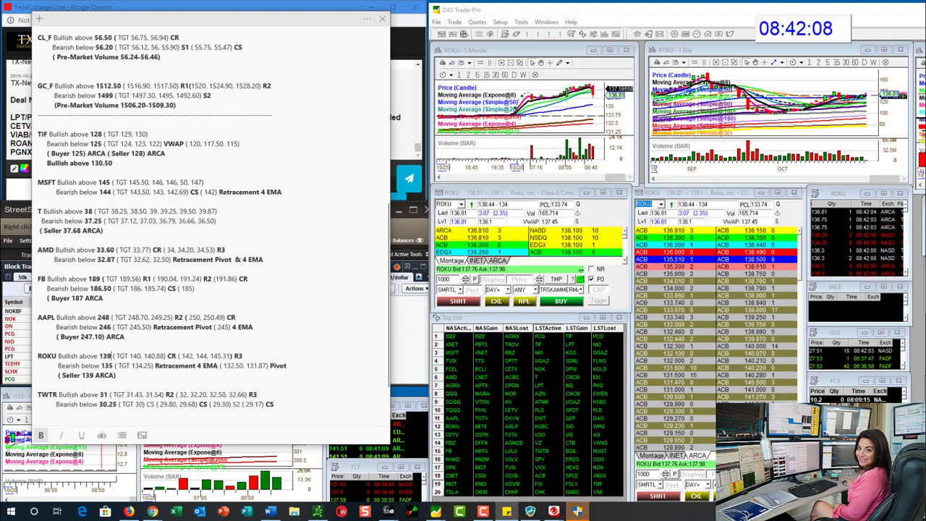
Return to DAS Trader Pro and load TWTR in the montage and charts to check its noted levels
key("alt+Tab")
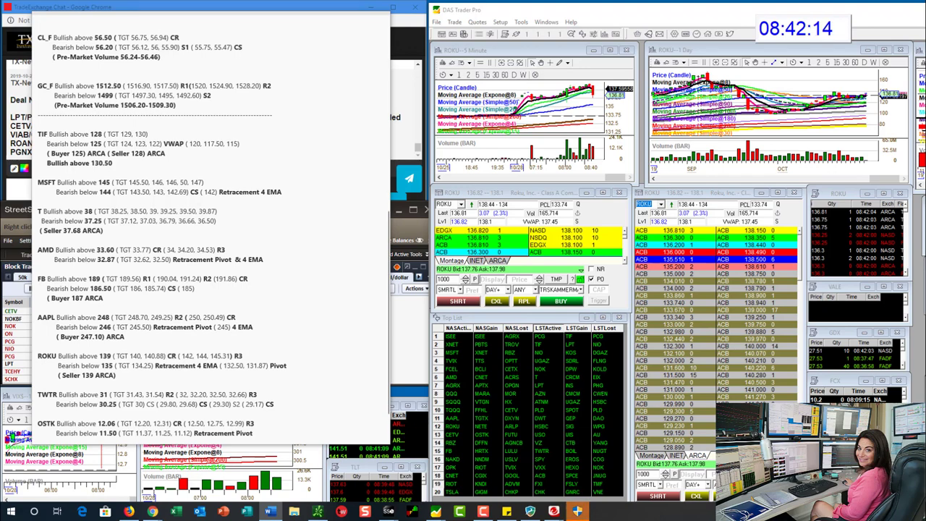
left_click(467, 209)
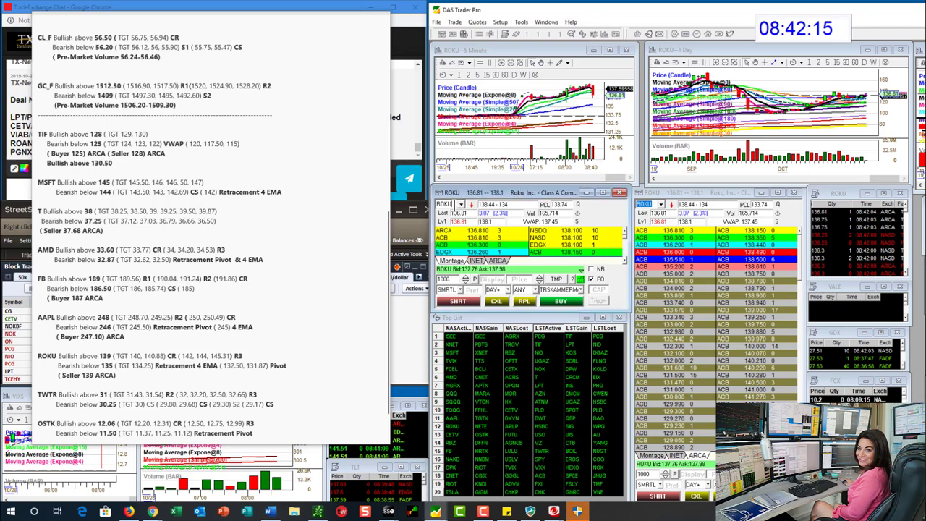
type("RTWR")
key("Return")
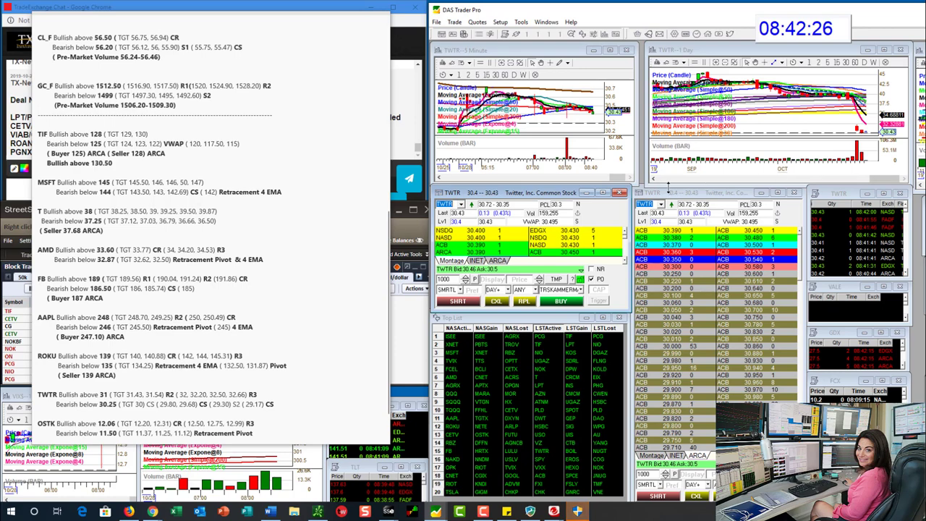
Temporarily enlarge the TWTR daily chart to examine it, restore its compact size, and briefly mark the 30.000 bid in the second montage
left_click_drag(650, 187, 467, 308)
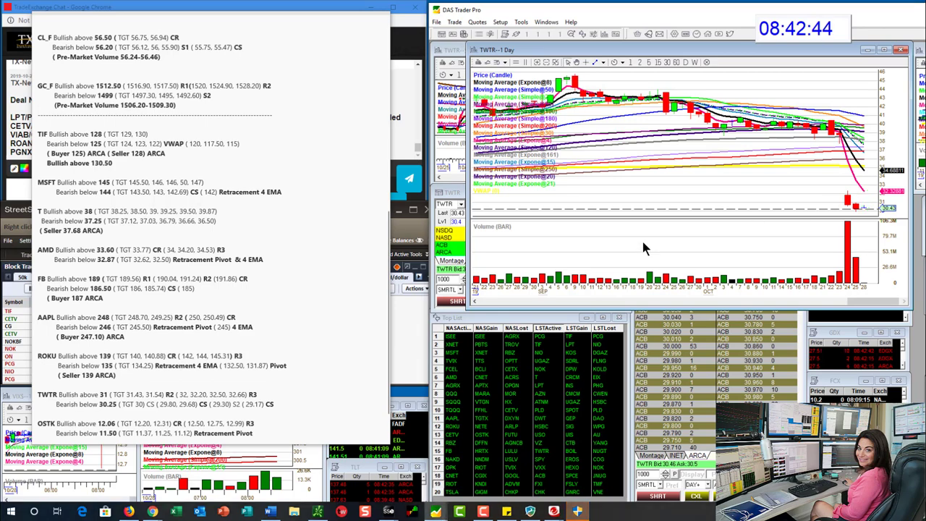
left_click_drag(470, 308, 636, 191)
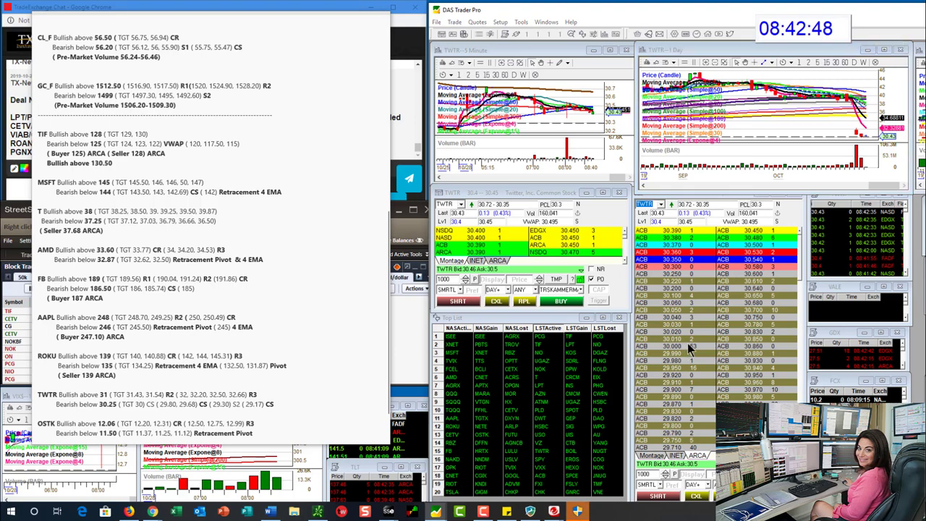
mouse_move(703, 337)
left_mouse_down()
mouse_move(632, 338)
mouse_move(710, 346)
left_mouse_up()
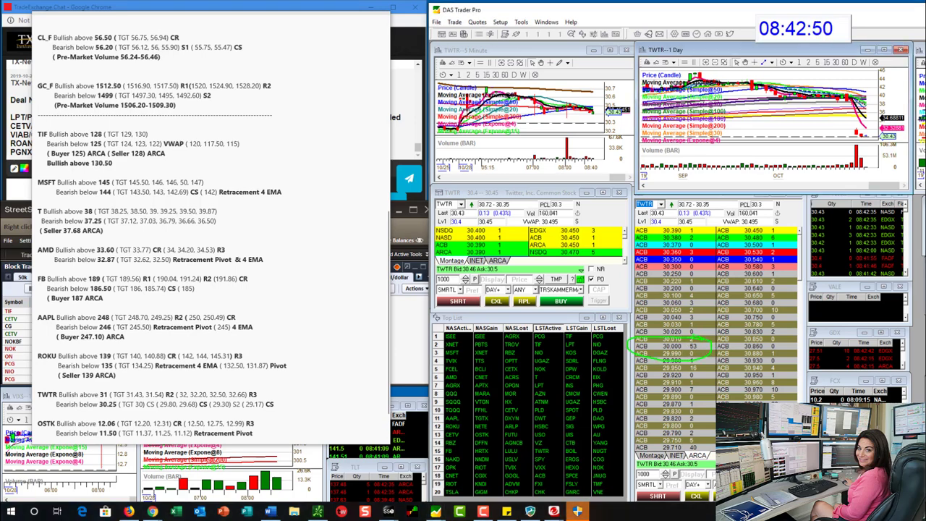
key("Escape")
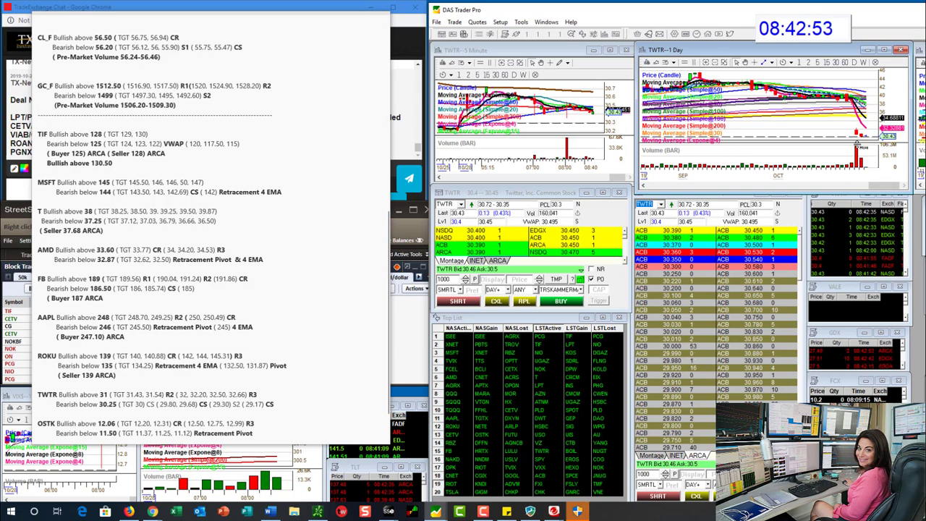
Replace the montage symbol with OSTK to check its quotes and charts against the noted levels
left_click(450, 205)
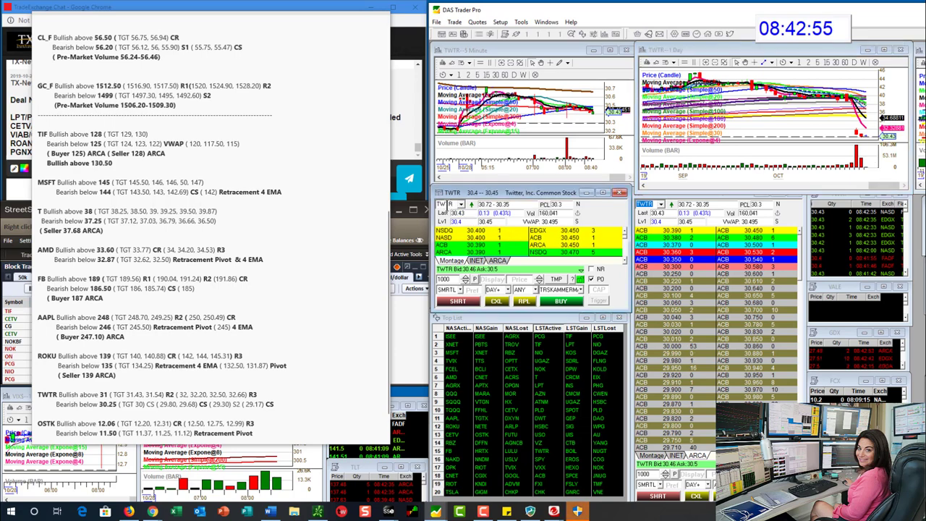
key("BackSpace")
key("BackSpace")
key("BackSpace")
key("BackSpace")
type("OSTK")
key("Return")
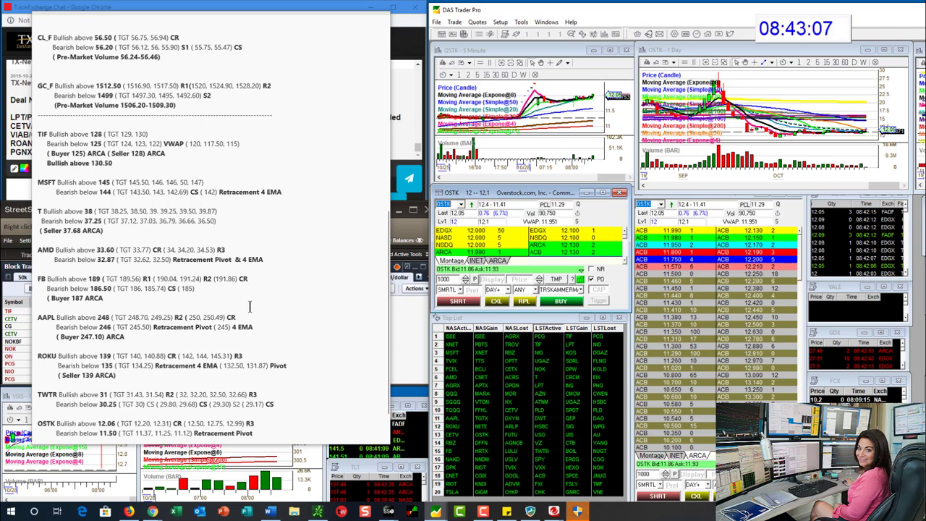
Show the SPOT entry at the end of the note and load SPOT in the montage and charts
scroll(249, 307, "down", 1)
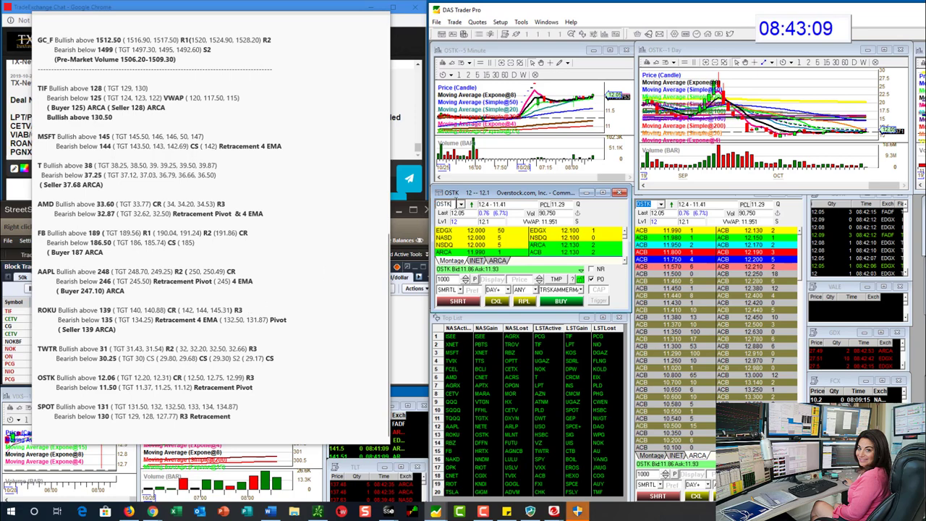
left_click(456, 204)
type("SPOT")
key("Return")
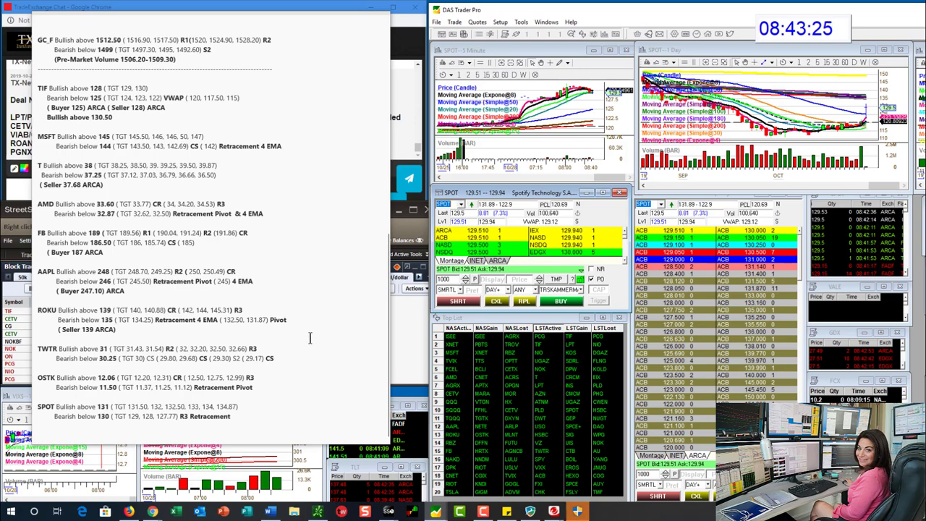
Highlight the last bearish target in the note's SPOT entry, and return to the beginning of the note
left_click(168, 416)
left_click_drag(157, 416, 179, 417)
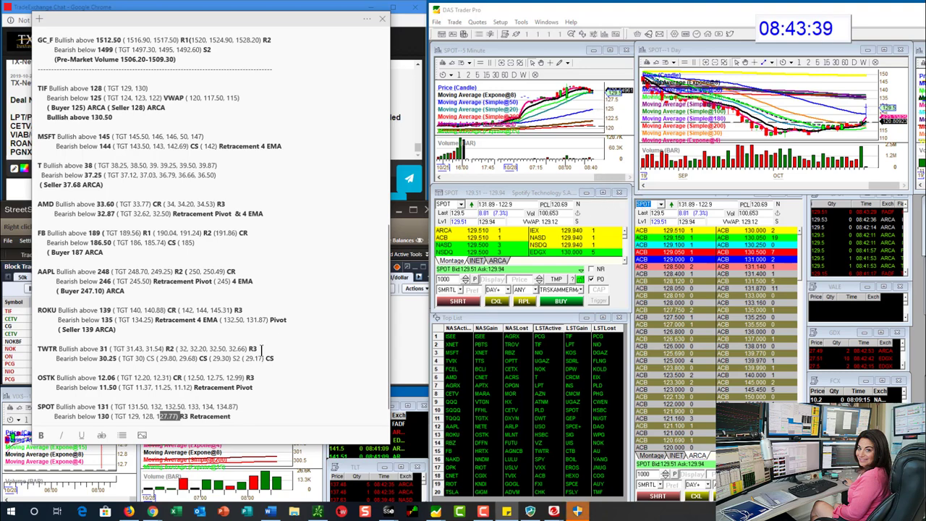
scroll(264, 349, "up", 8)
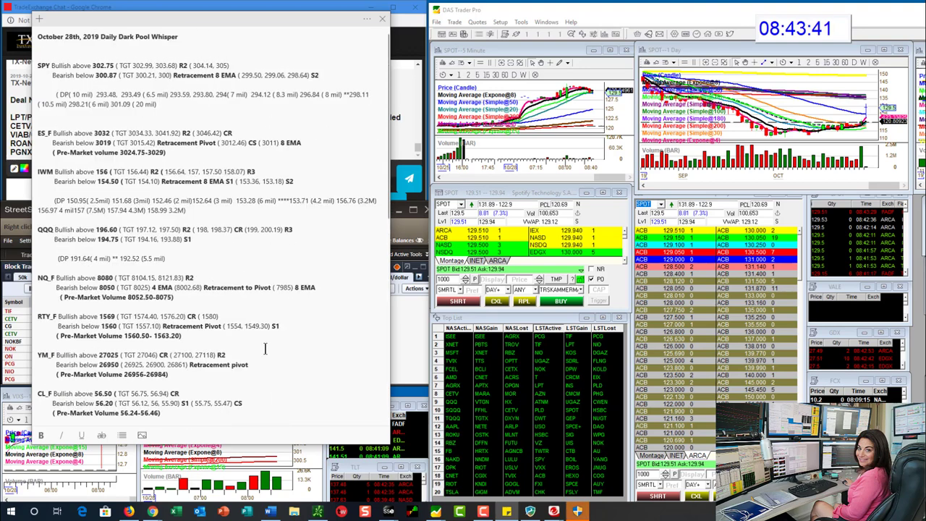